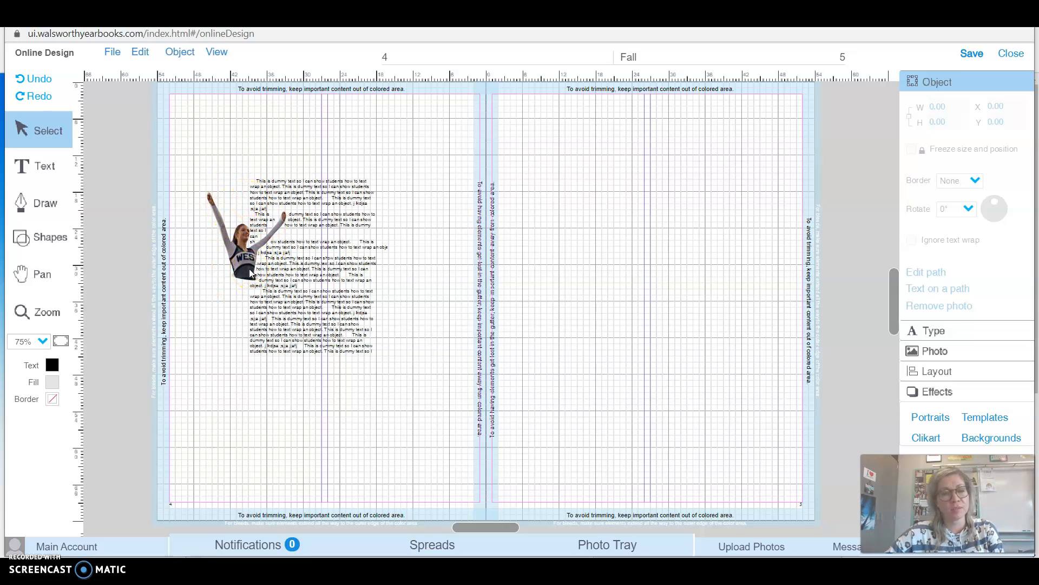
Move the dummy text box so it overlaps the cheerleader cutout, at about X -42p6, Y 15p2
{"action": "left_click", "coordinate": [276, 205]}
{"action": "mouse_move", "coordinate": [278, 276]}
{"action": "left_mouse_down"}
{"action": "mouse_move", "coordinate": [294, 277]}
{"action": "mouse_move", "coordinate": [265, 271]}
{"action": "left_mouse_up"}
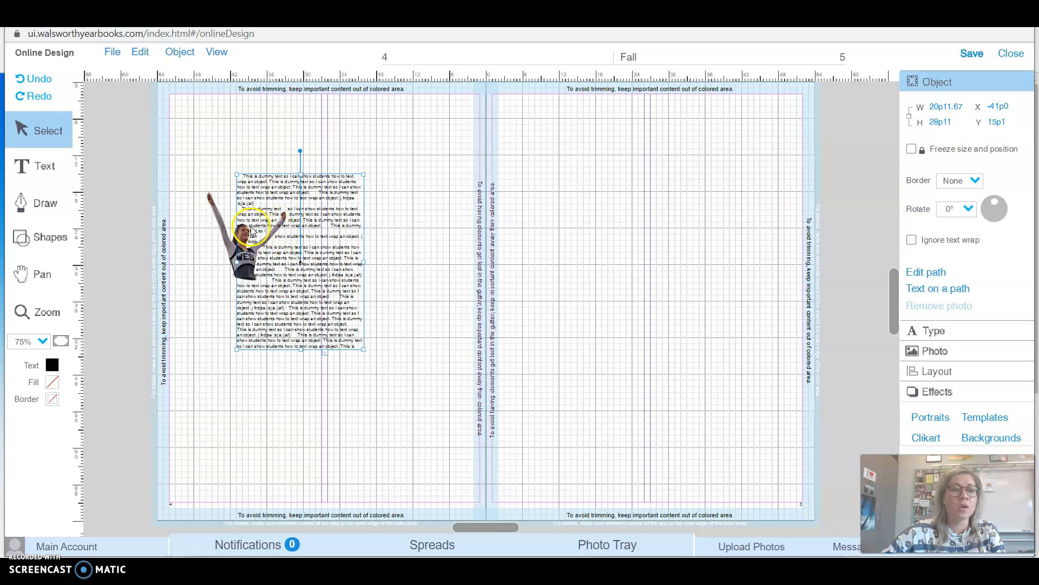
{"action": "left_click_drag", "start_coordinate": [305, 201], "coordinate": [326, 202]}
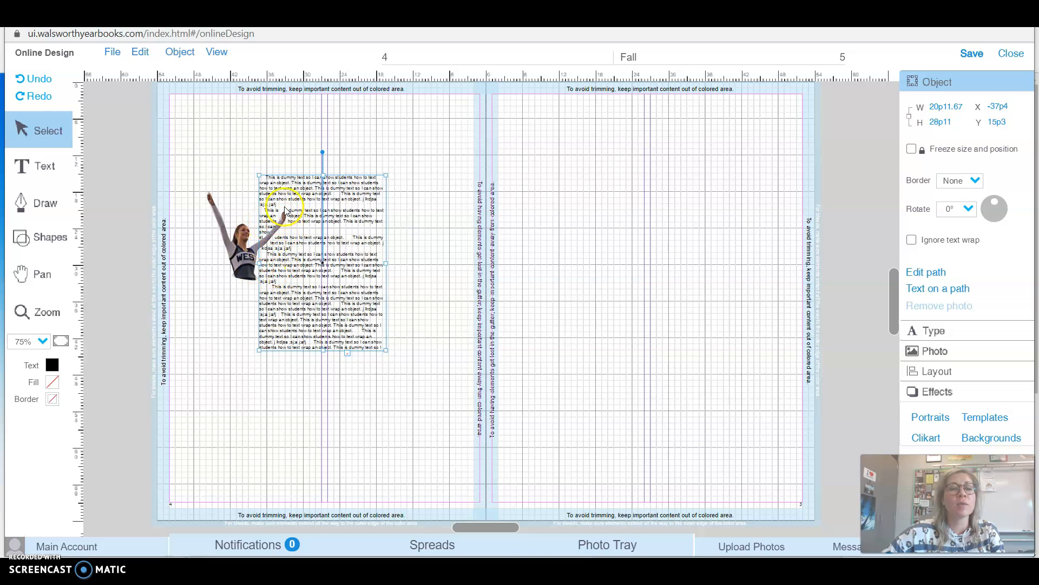
{"action": "left_click_drag", "start_coordinate": [328, 234], "coordinate": [292, 233]}
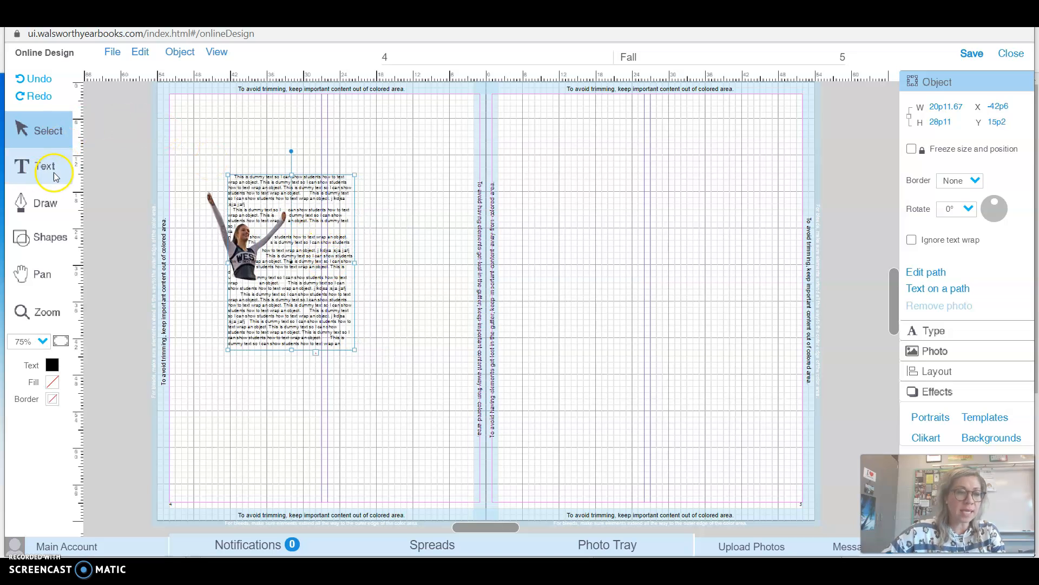
Draw a closed curved shape tracing the cheerleader's arms, head and torso with a small margin around the cutout
{"action": "left_click", "coordinate": [38, 209]}
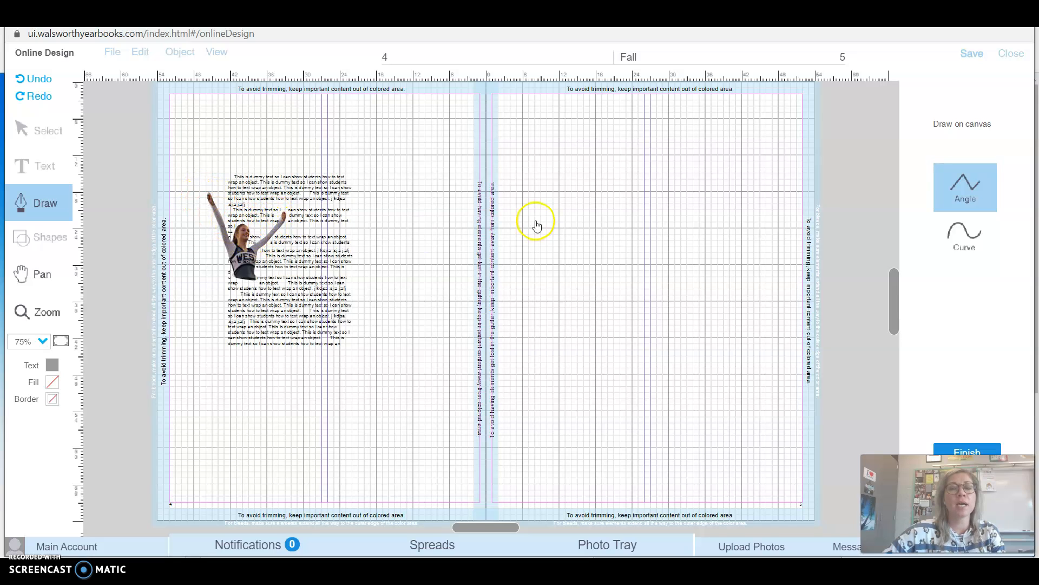
{"action": "left_click", "coordinate": [972, 232]}
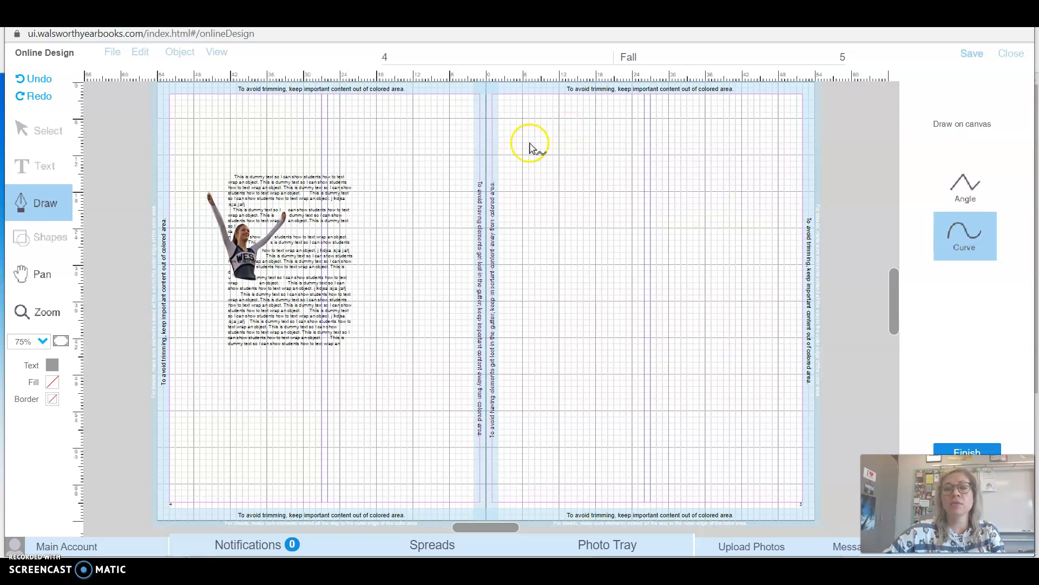
{"action": "left_click", "coordinate": [222, 246]}
{"action": "left_click", "coordinate": [215, 231]}
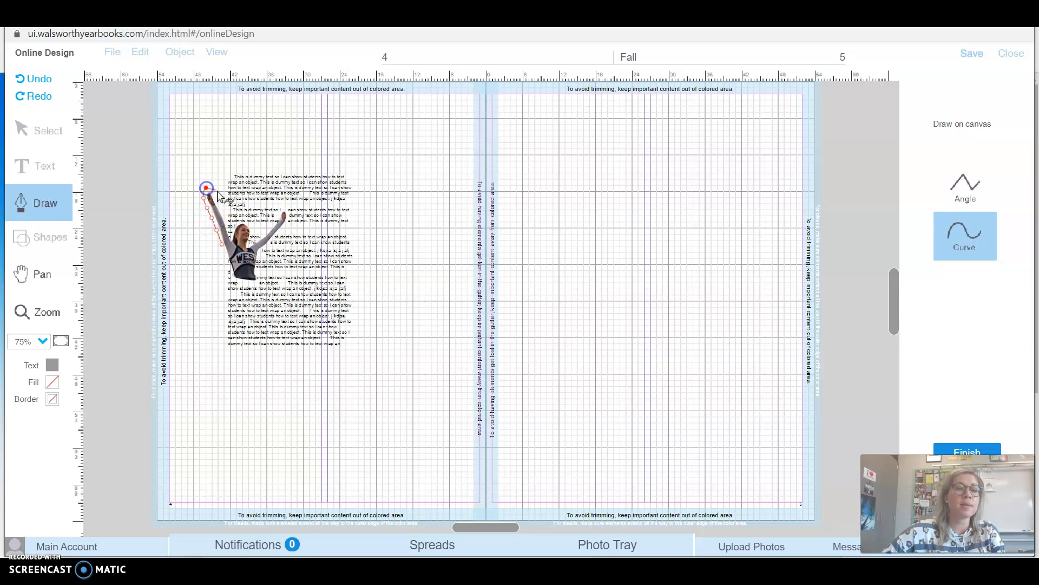
{"action": "left_click", "coordinate": [218, 201]}
{"action": "left_click", "coordinate": [226, 216]}
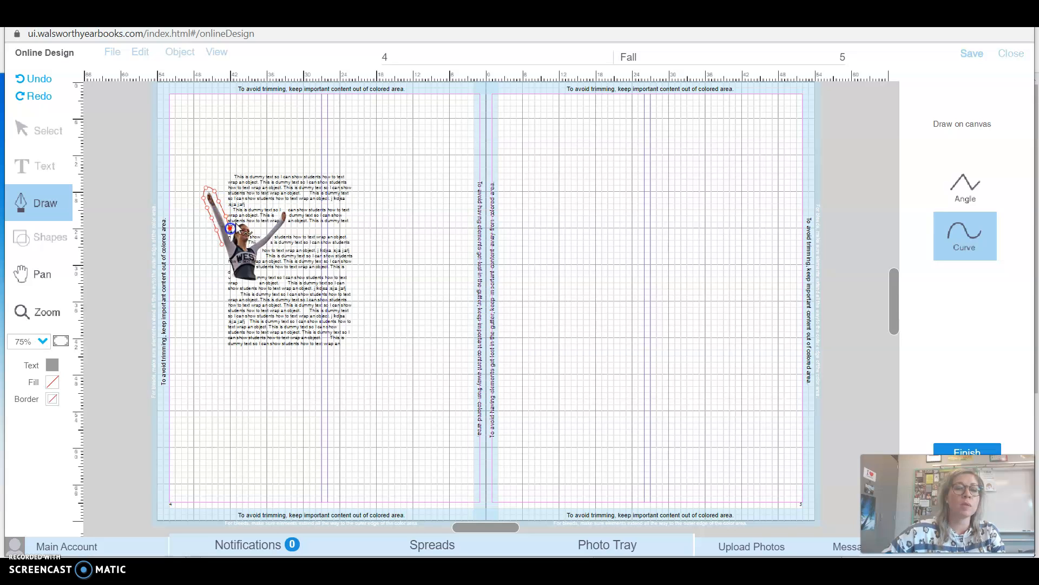
{"action": "left_click", "coordinate": [238, 221]}
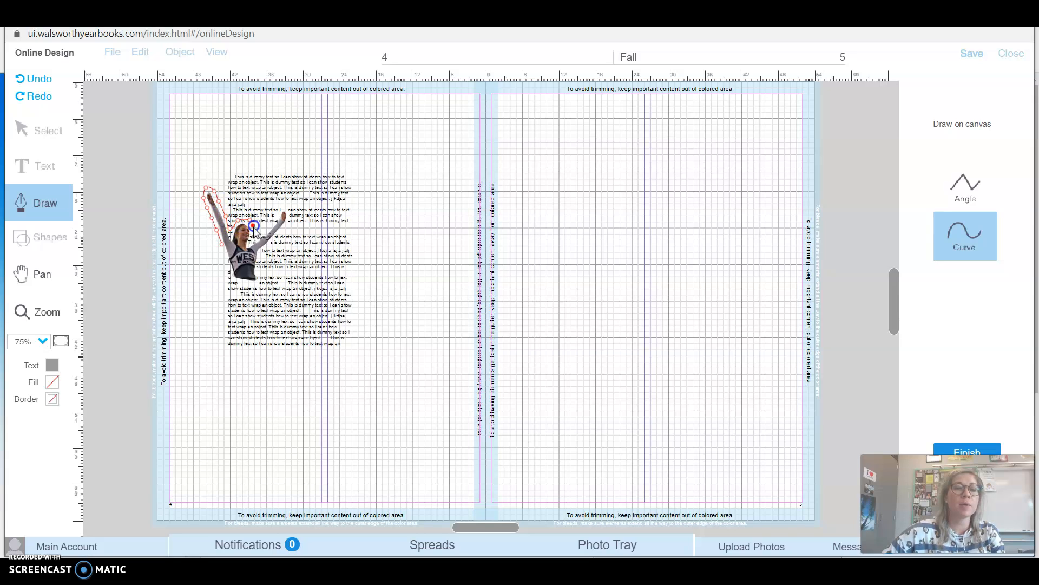
{"action": "left_click", "coordinate": [253, 238]}
{"action": "left_click", "coordinate": [287, 208]}
{"action": "left_click", "coordinate": [277, 239]}
{"action": "left_click", "coordinate": [270, 247]}
{"action": "left_click", "coordinate": [265, 252]}
{"action": "left_click", "coordinate": [261, 257]}
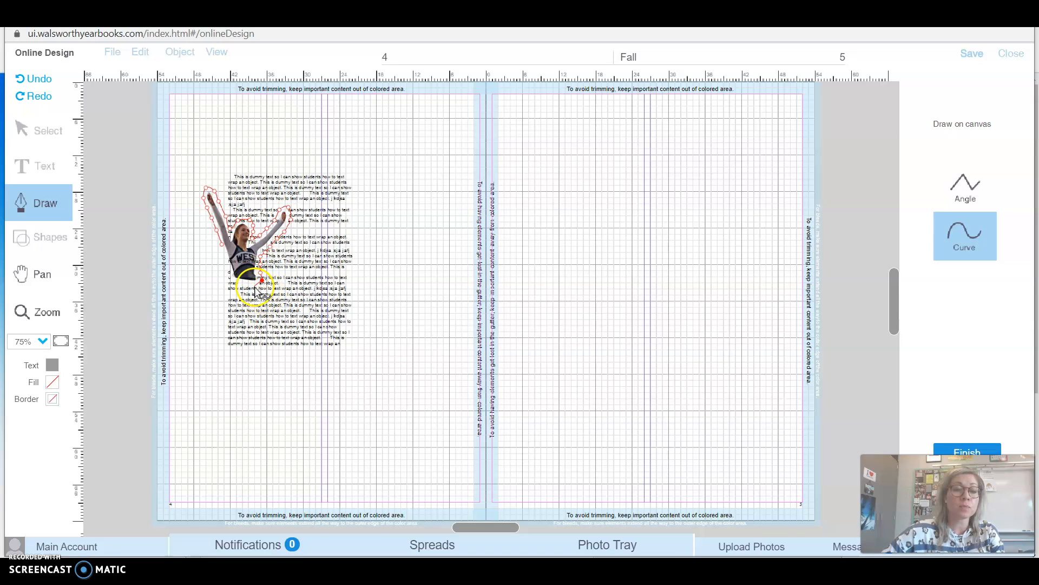
{"action": "left_click", "coordinate": [257, 287]}
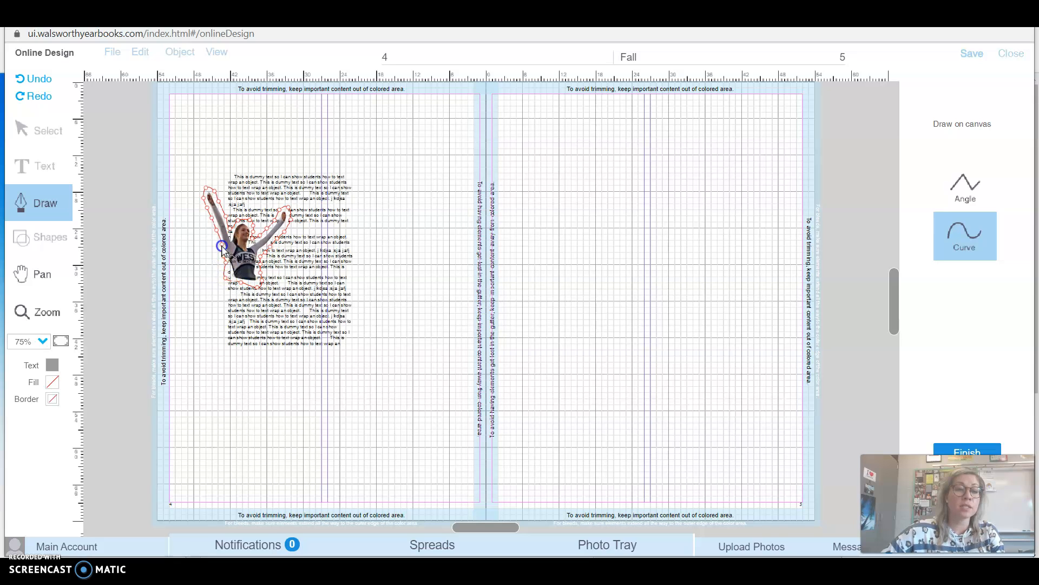
{"action": "left_click", "coordinate": [962, 453]}
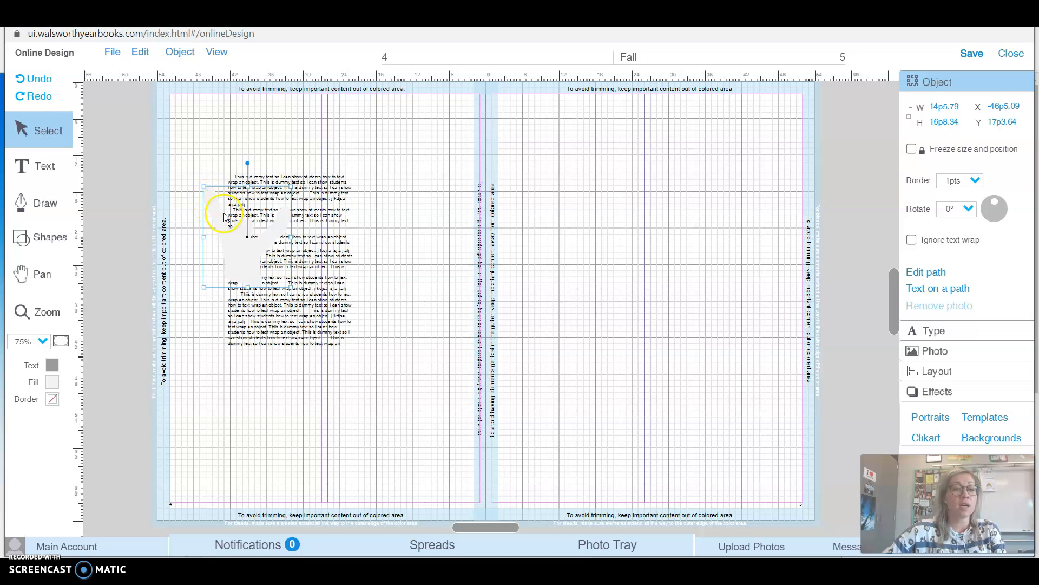
Try fills of pink F0430, orange F0720 and none on the traced shape, ending with salmon F0140
{"action": "left_click", "coordinate": [50, 388]}
{"action": "left_click", "coordinate": [101, 374]}
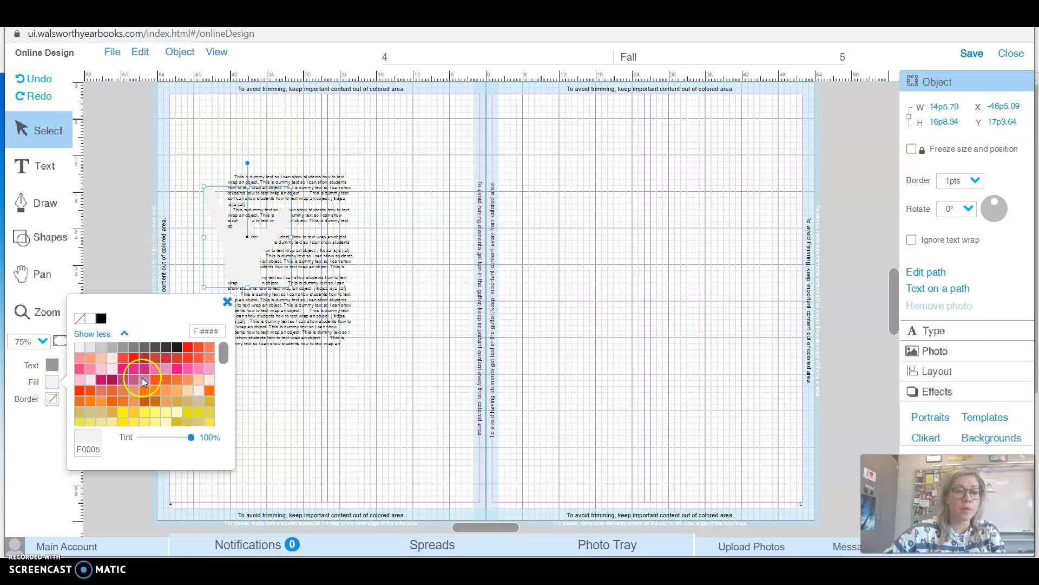
{"action": "left_click", "coordinate": [144, 368]}
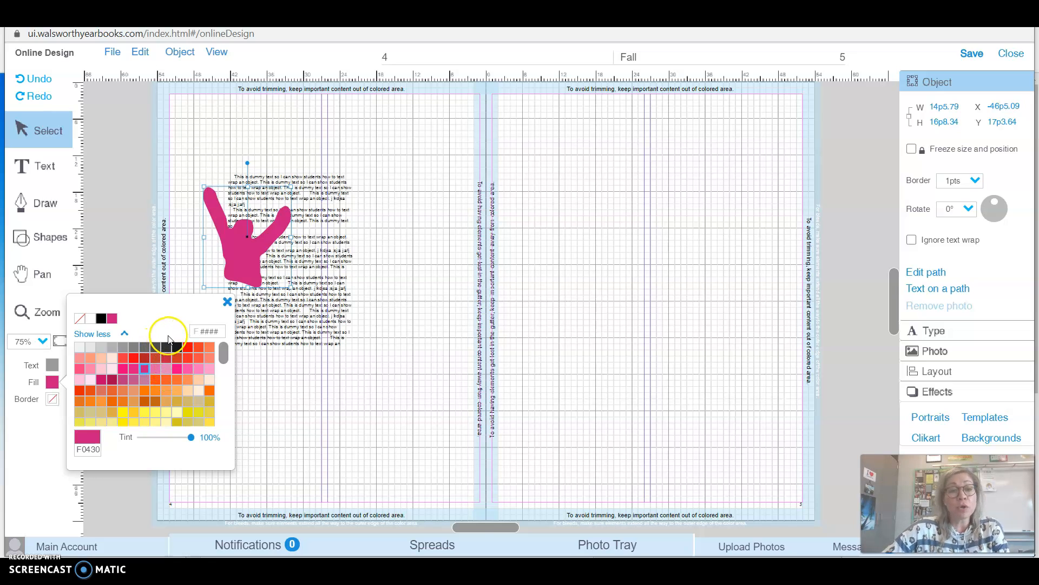
{"action": "left_click", "coordinate": [135, 388]}
{"action": "left_click", "coordinate": [177, 379]}
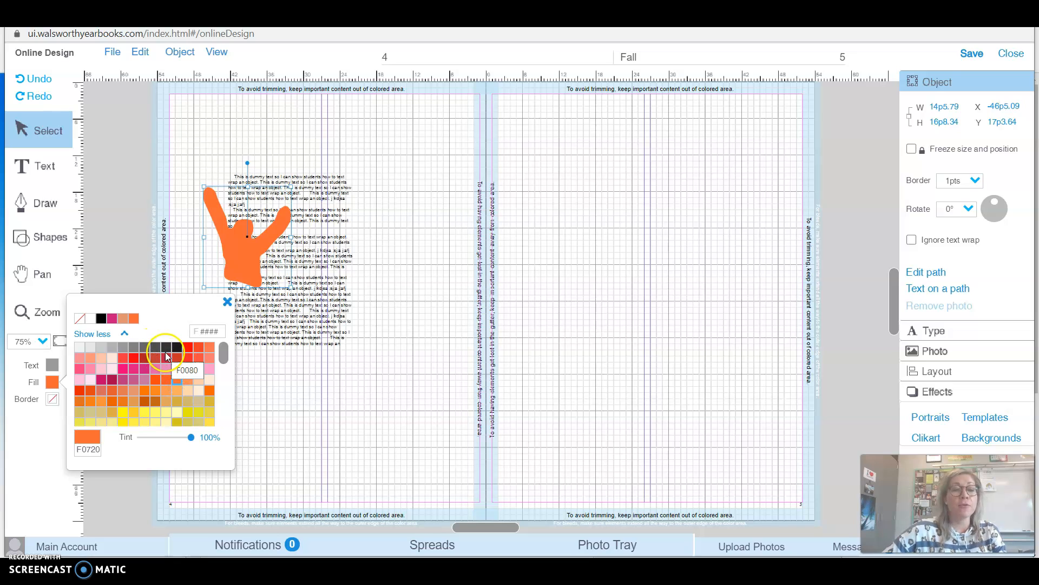
{"action": "left_click", "coordinate": [81, 318]}
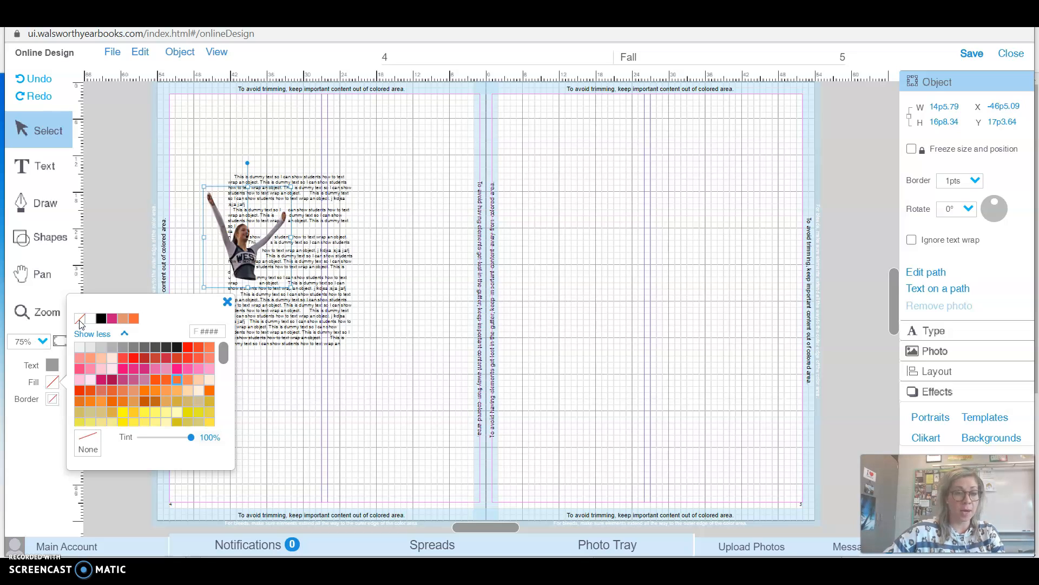
{"action": "left_click", "coordinate": [89, 359]}
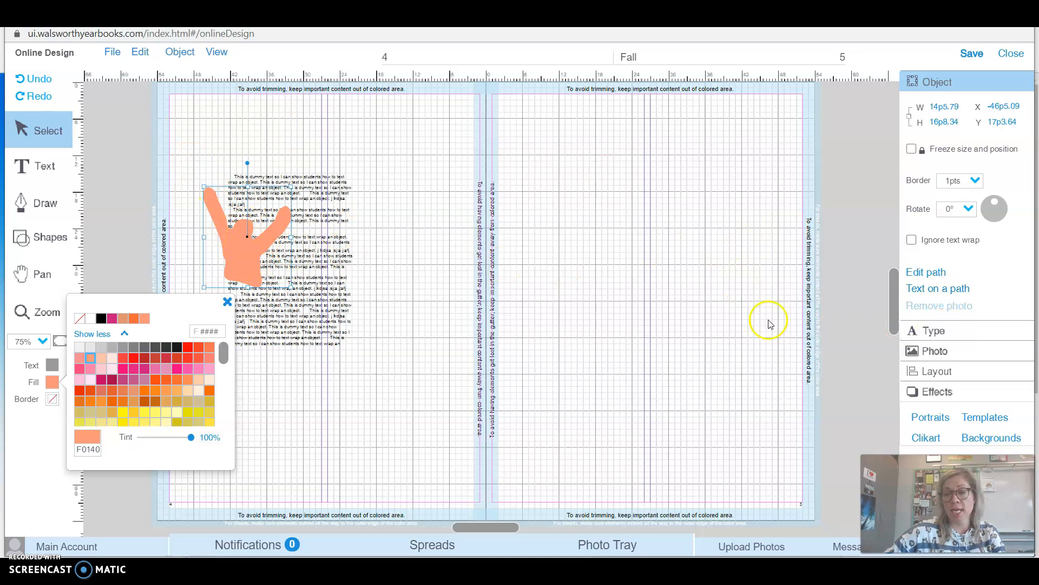
Set the traced shape's text wrap to follow its contour and remove its fill
{"action": "left_click", "coordinate": [927, 371]}
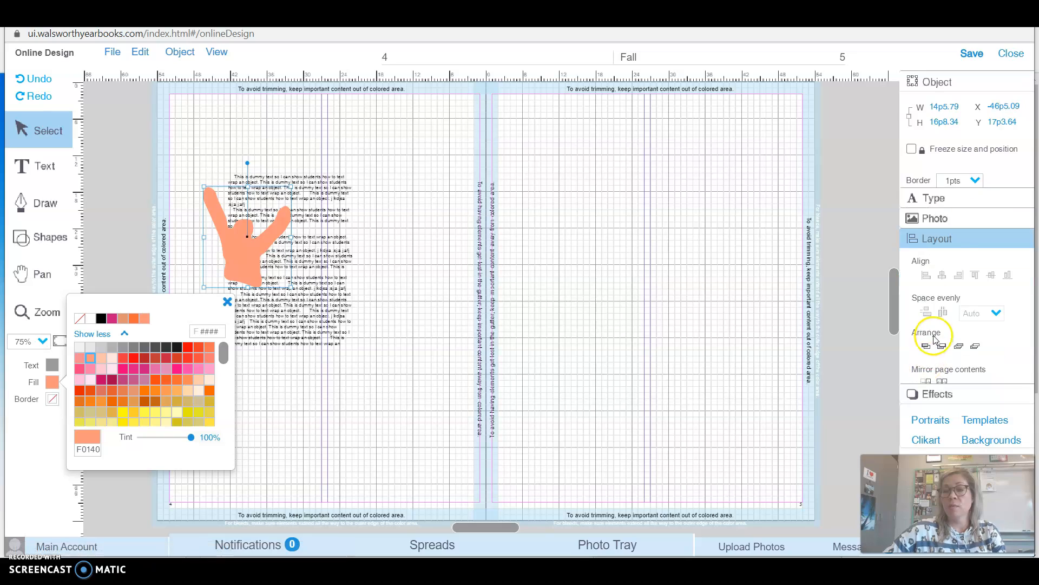
{"action": "left_click", "coordinate": [927, 327]}
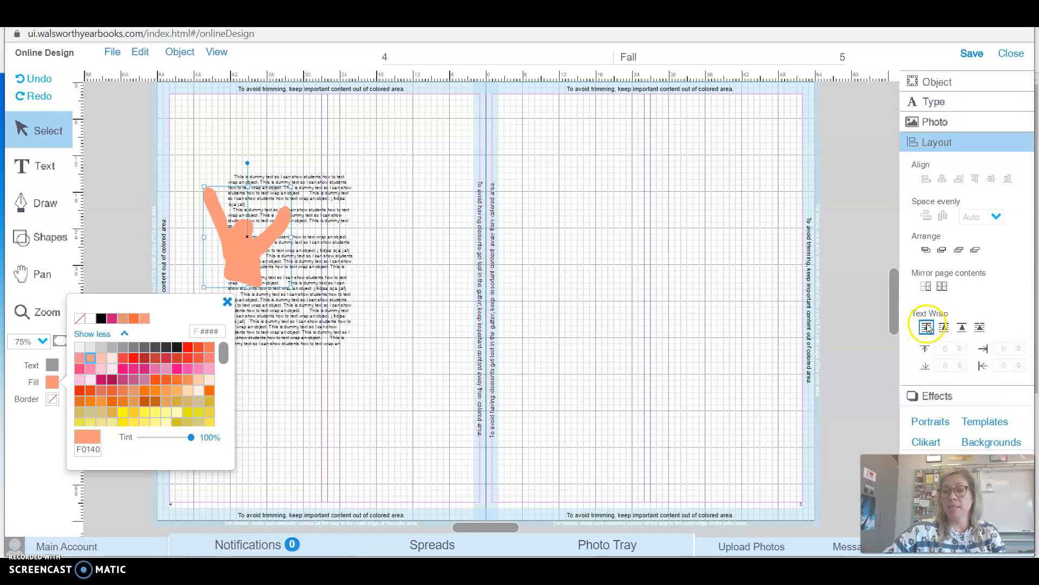
{"action": "left_click", "coordinate": [980, 327]}
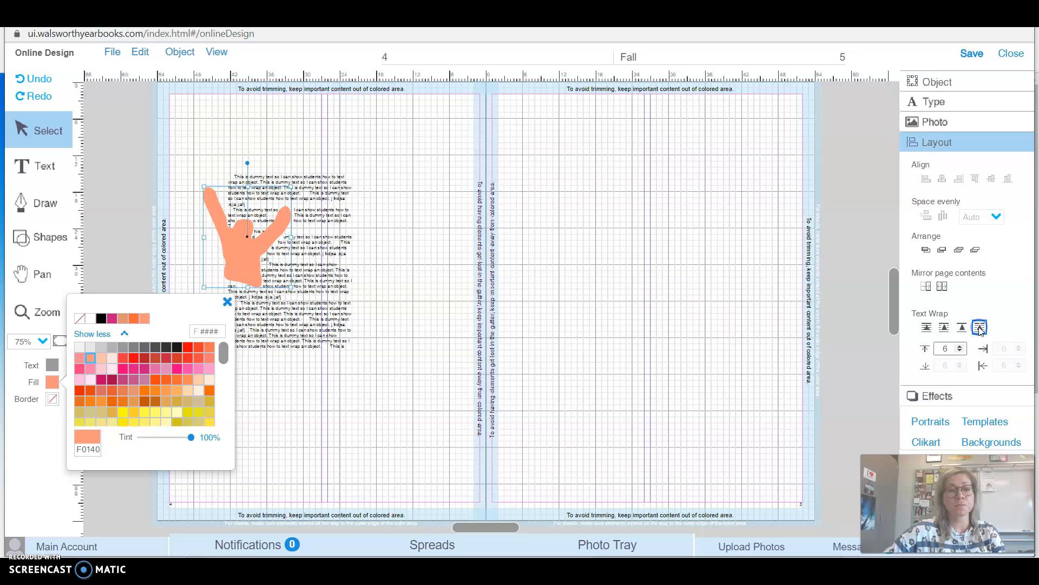
{"action": "left_click", "coordinate": [79, 317]}
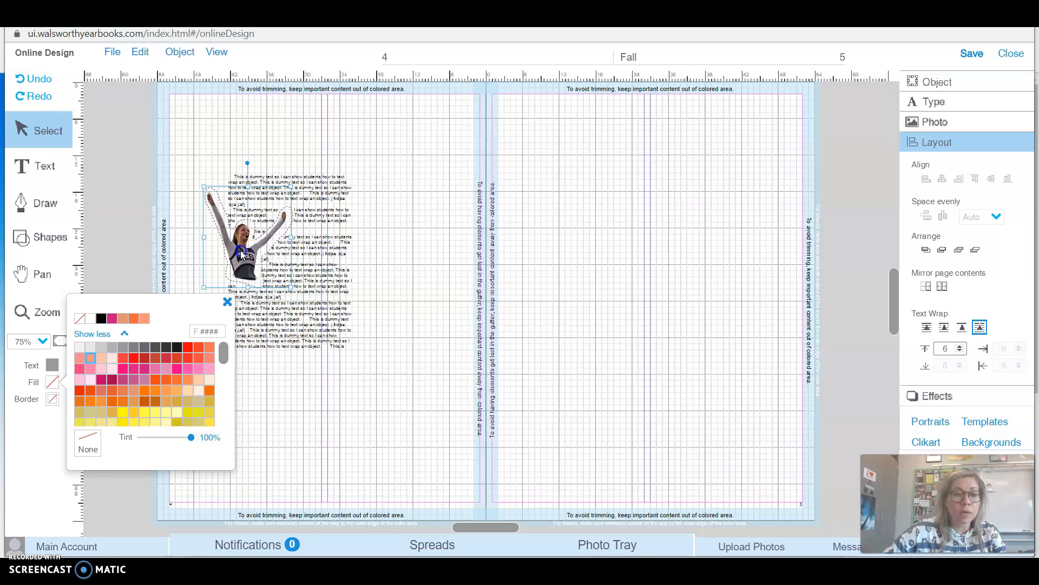
Reselect the traced shape around the cheerleader and fill it with pale pink F0375
{"action": "left_click", "coordinate": [239, 248]}
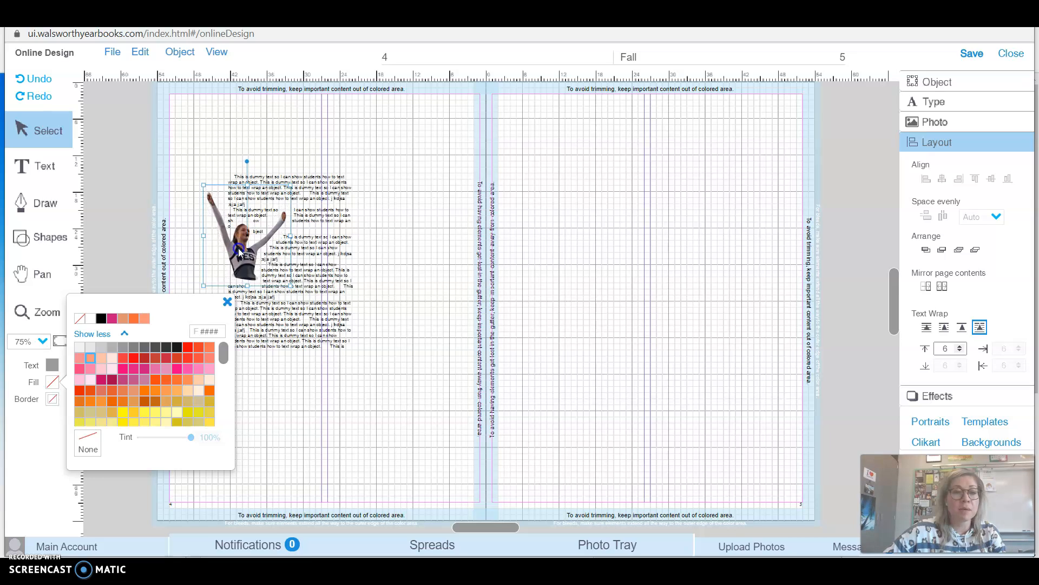
{"action": "left_click", "coordinate": [260, 219]}
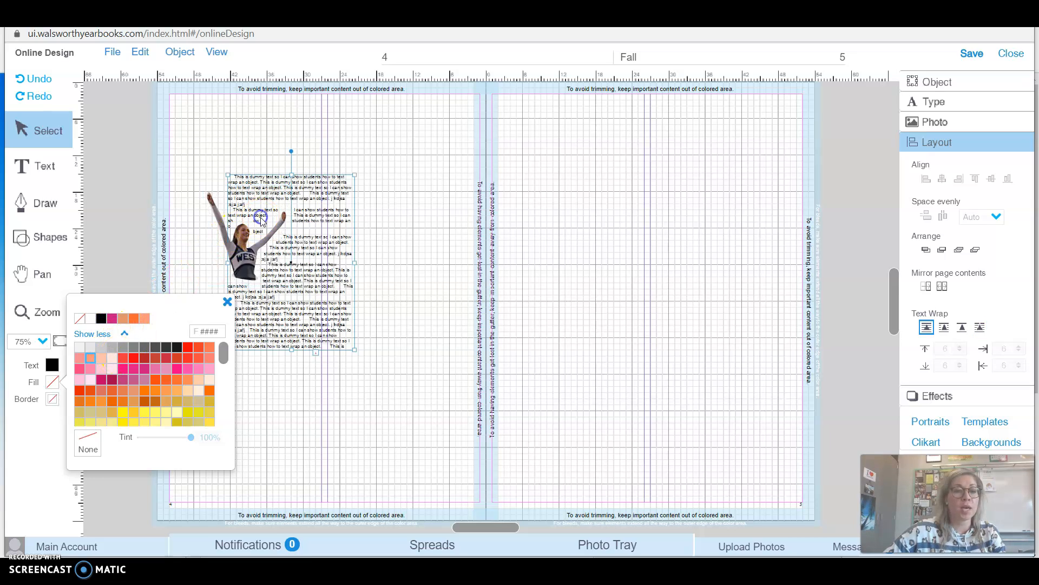
{"action": "left_click", "coordinate": [214, 252]}
{"action": "left_click", "coordinate": [225, 252]}
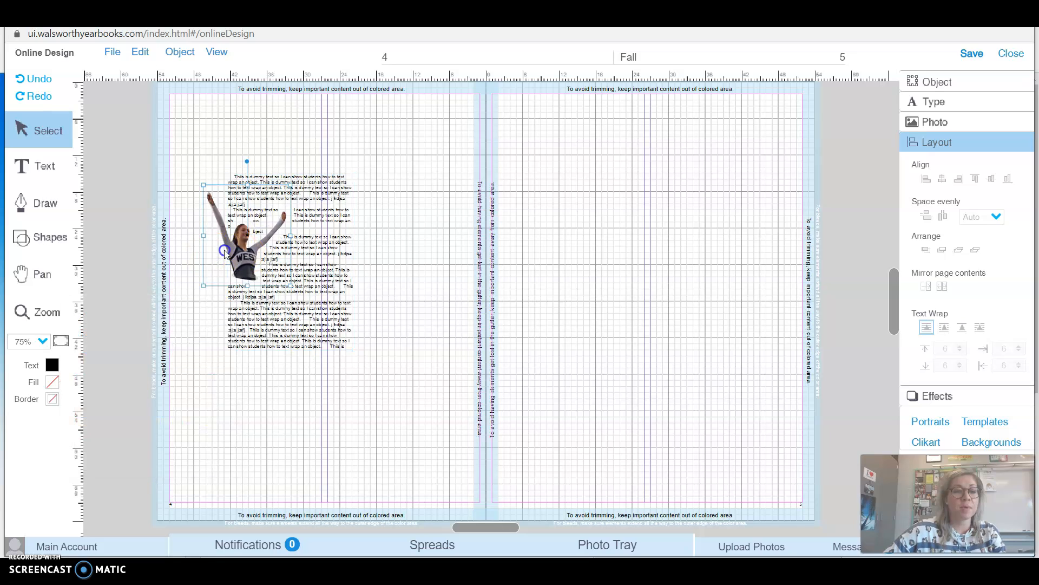
{"action": "left_click", "coordinate": [52, 382]}
{"action": "left_click", "coordinate": [113, 370]}
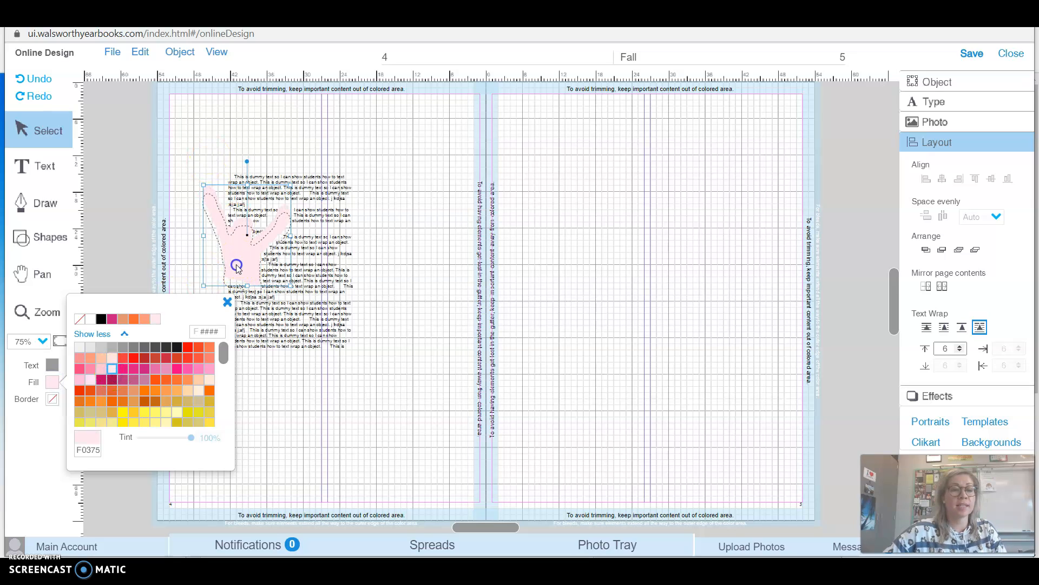
Reposition the traced shape over the cheerleader cutout and set its fill to none
{"action": "mouse_move", "coordinate": [236, 255]}
{"action": "left_mouse_down"}
{"action": "mouse_move", "coordinate": [242, 282]}
{"action": "mouse_move", "coordinate": [242, 260]}
{"action": "left_mouse_up"}
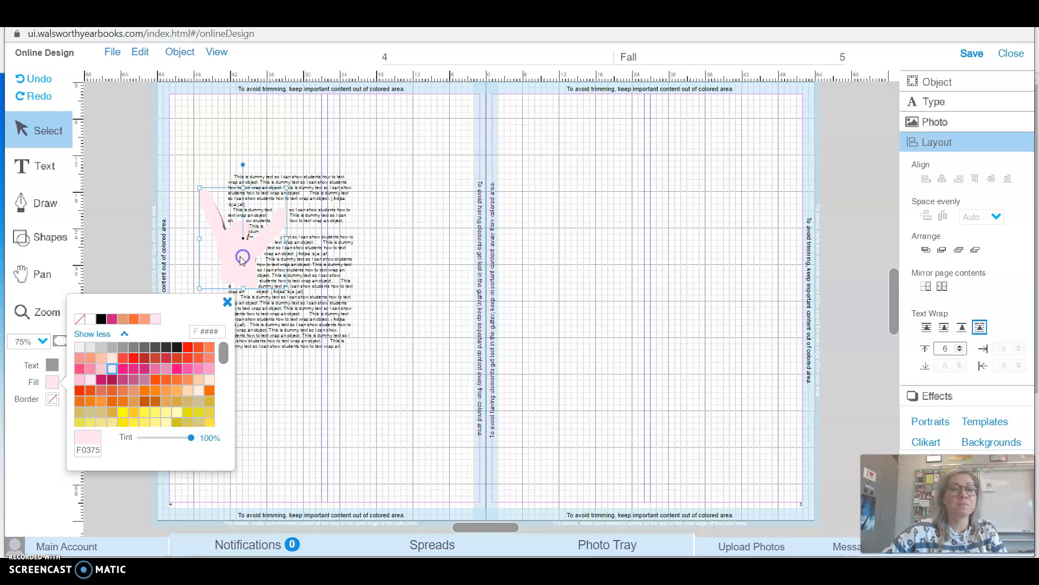
{"action": "left_click", "coordinate": [224, 232]}
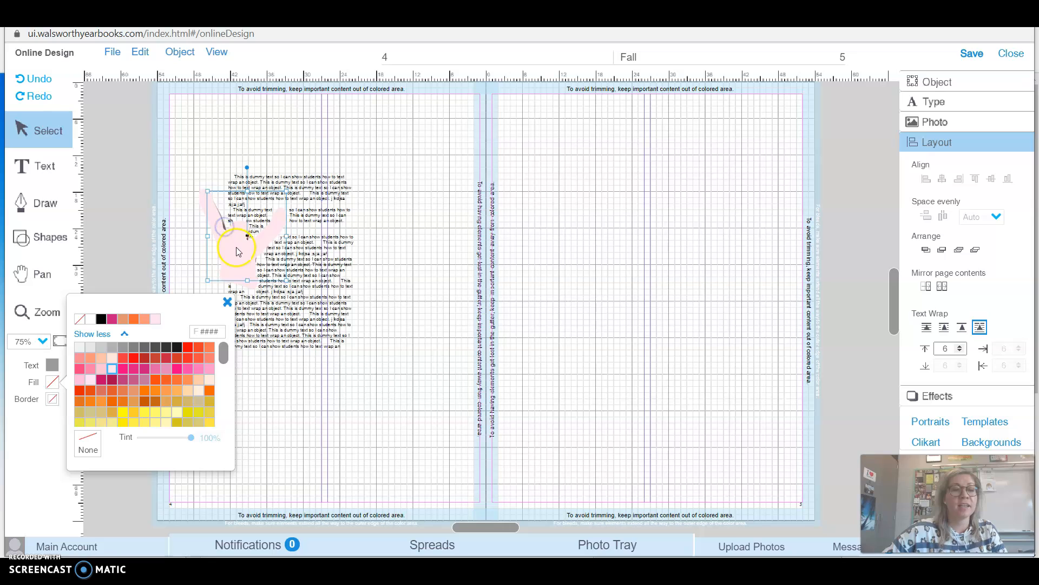
{"action": "left_click_drag", "start_coordinate": [240, 250], "coordinate": [240, 250]}
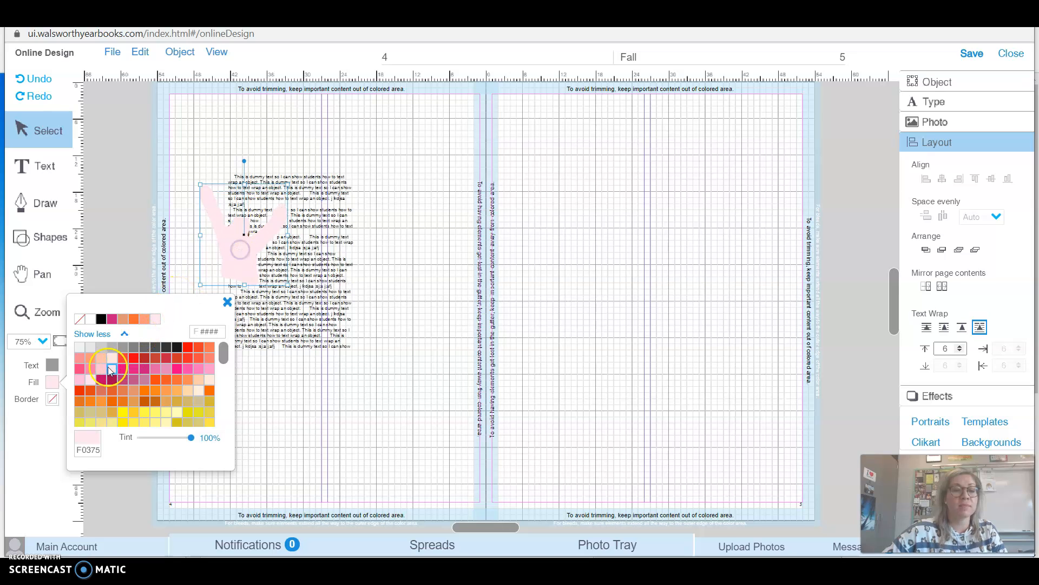
{"action": "left_click", "coordinate": [80, 319]}
Shift the dummy text box slightly right and up over the cheerleader, and inspect the text wrap up close
{"action": "left_click", "coordinate": [273, 206]}
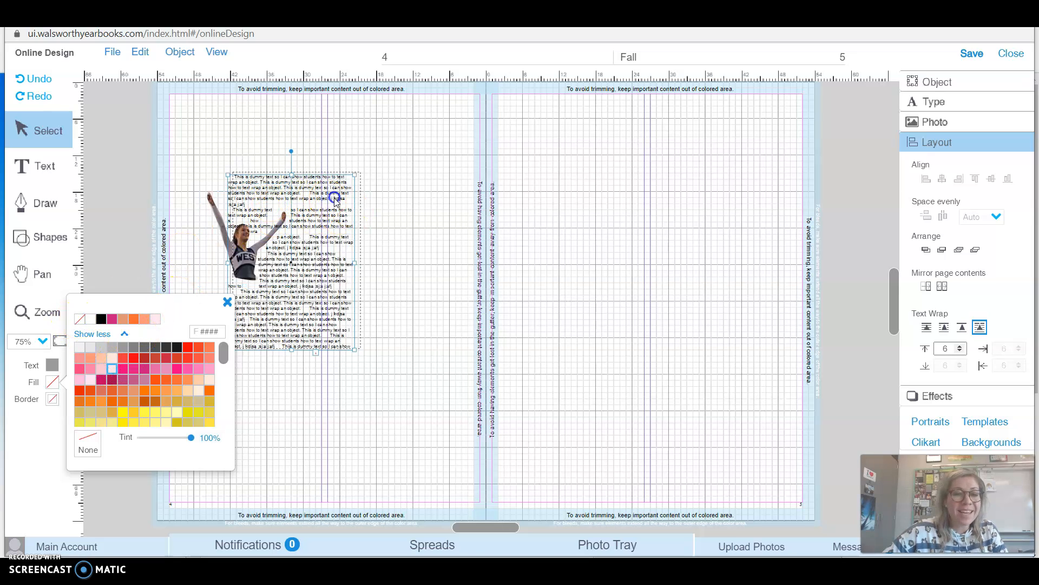
{"action": "left_click", "coordinate": [227, 302]}
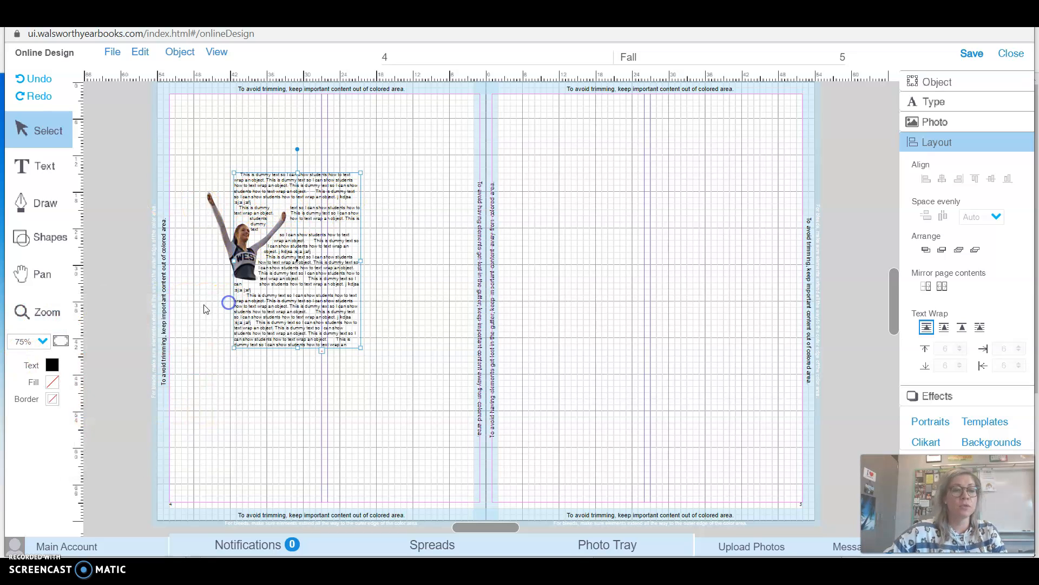
{"action": "left_click", "coordinate": [47, 313]}
{"action": "left_click_drag", "start_coordinate": [178, 157], "coordinate": [398, 388]}
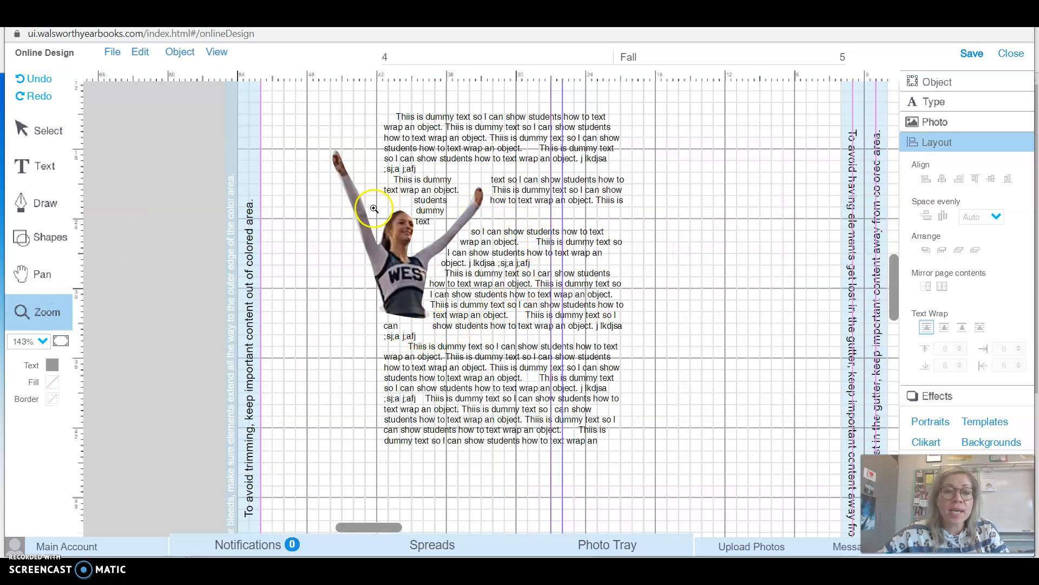